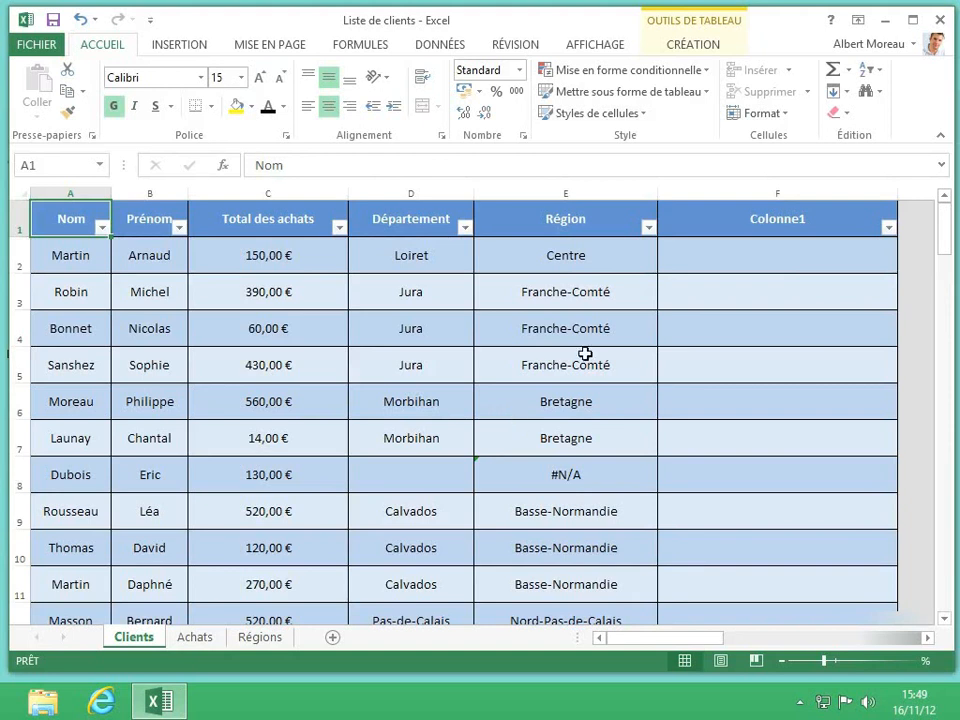
Fill the blank Département cell D8 with Morbihan.
{"action": "left_click", "coordinate": [397, 227]}
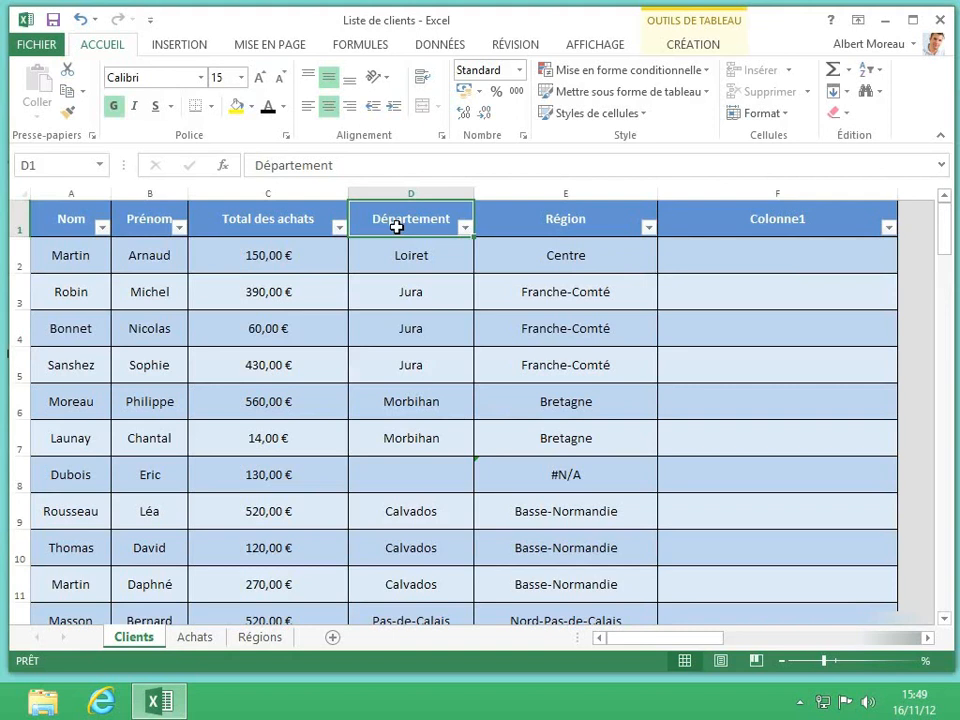
{"action": "key", "text": "ctrl+Down"}
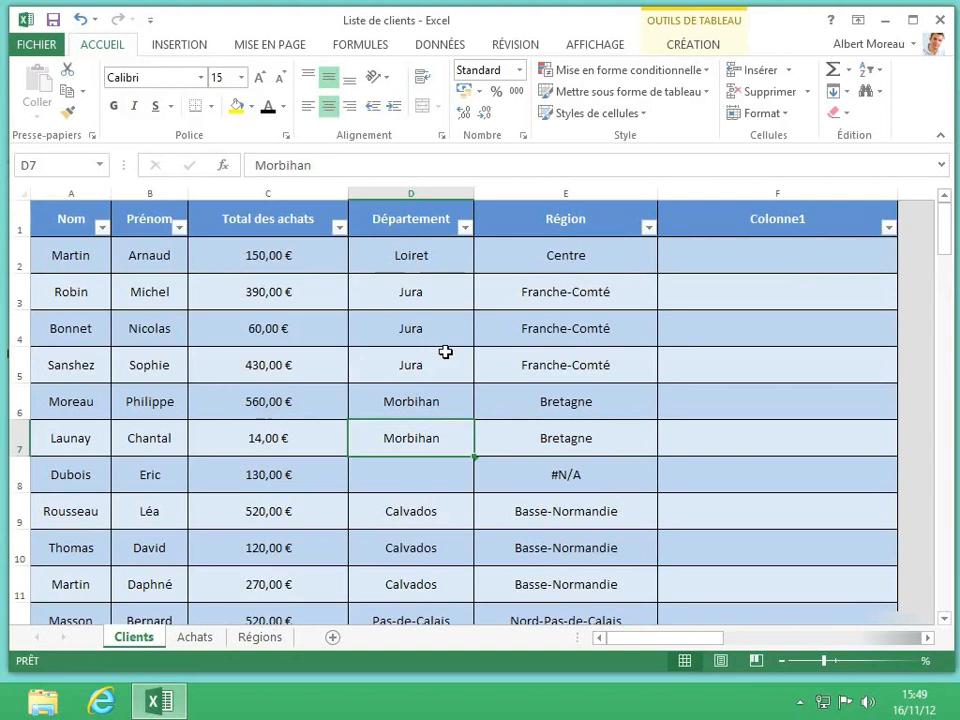
{"action": "left_click", "coordinate": [464, 478]}
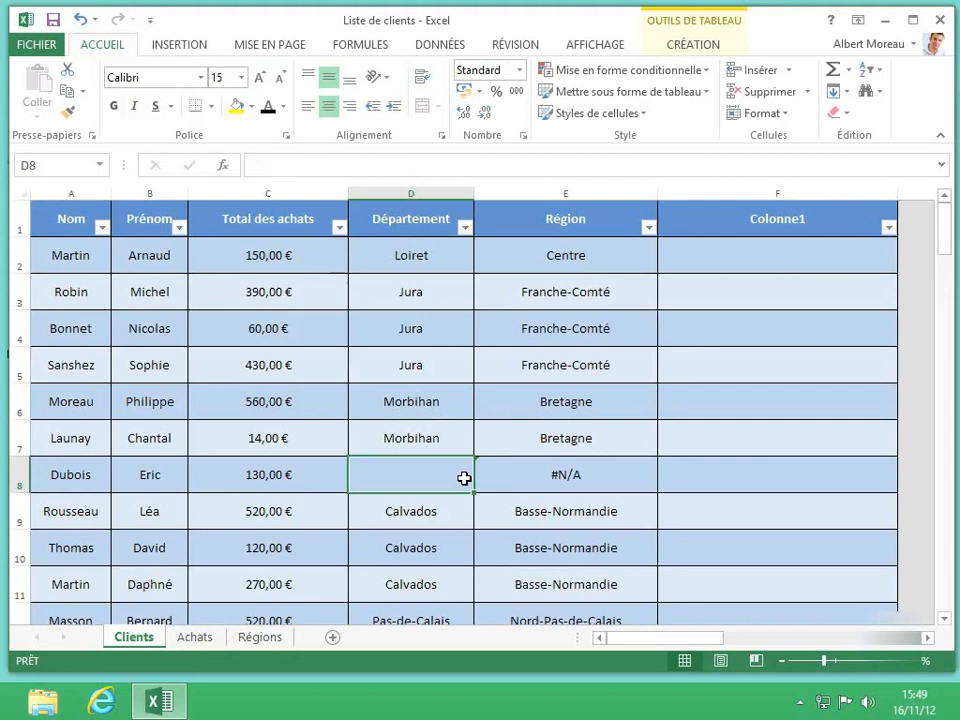
{"action": "type", "text": "Morbihan"}
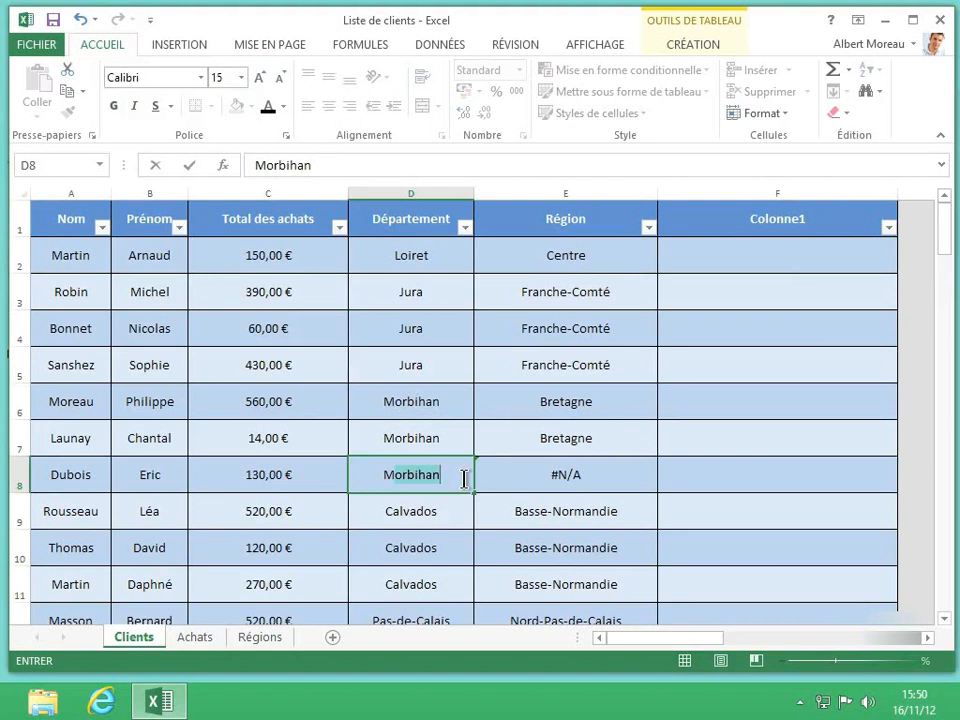
{"action": "key", "text": "Return"}
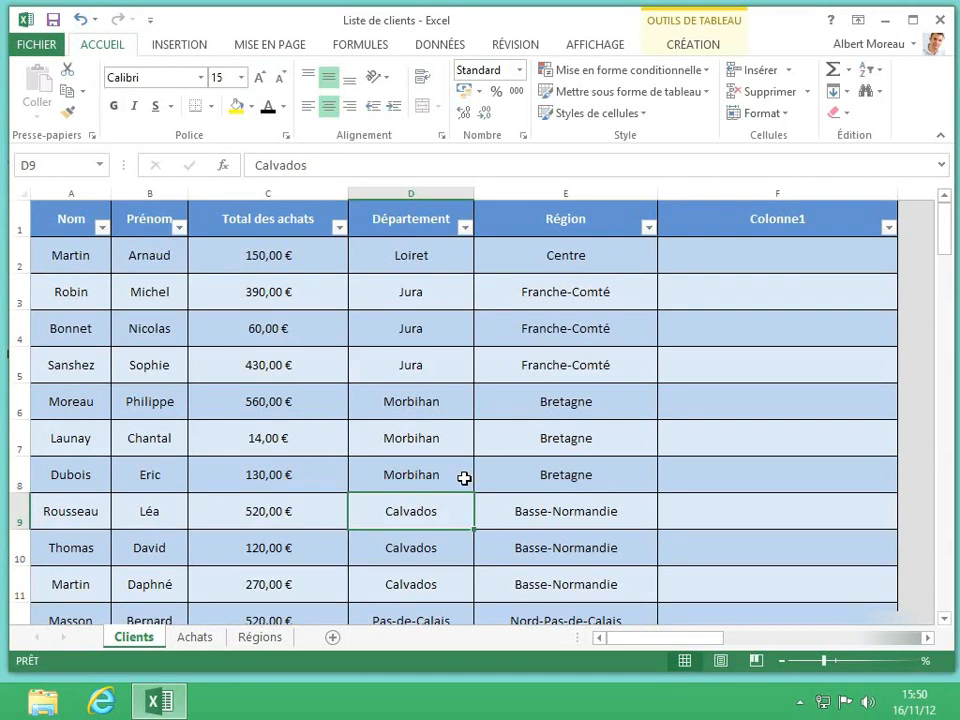
Fill the blank Département cell D14 with Pas-de-Calais.
{"action": "key", "text": "ctrl+Down"}
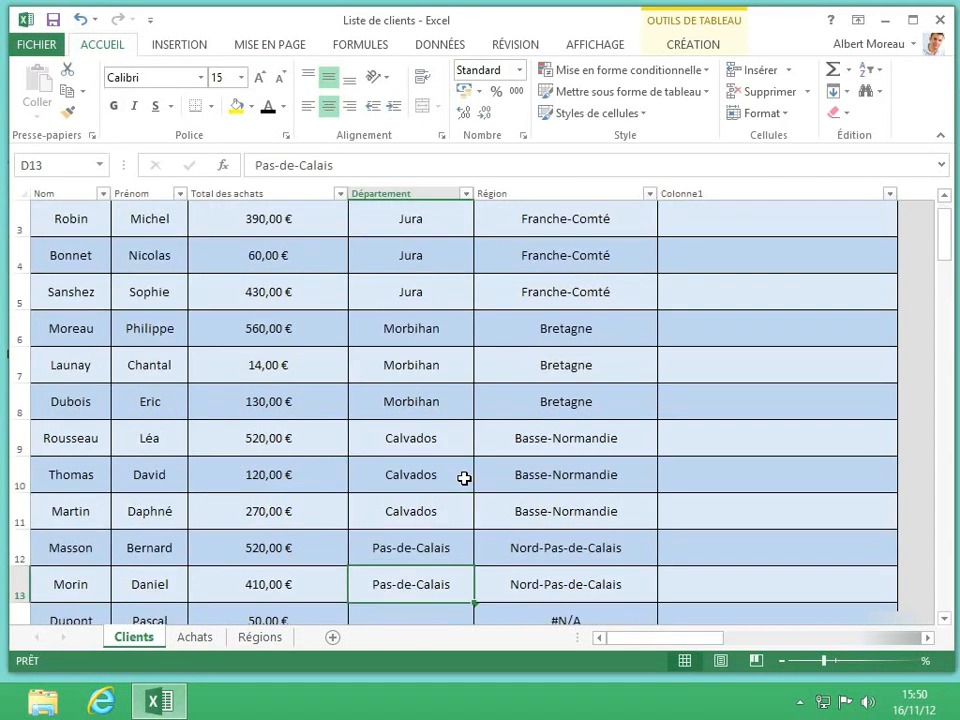
{"action": "key", "text": "Down"}
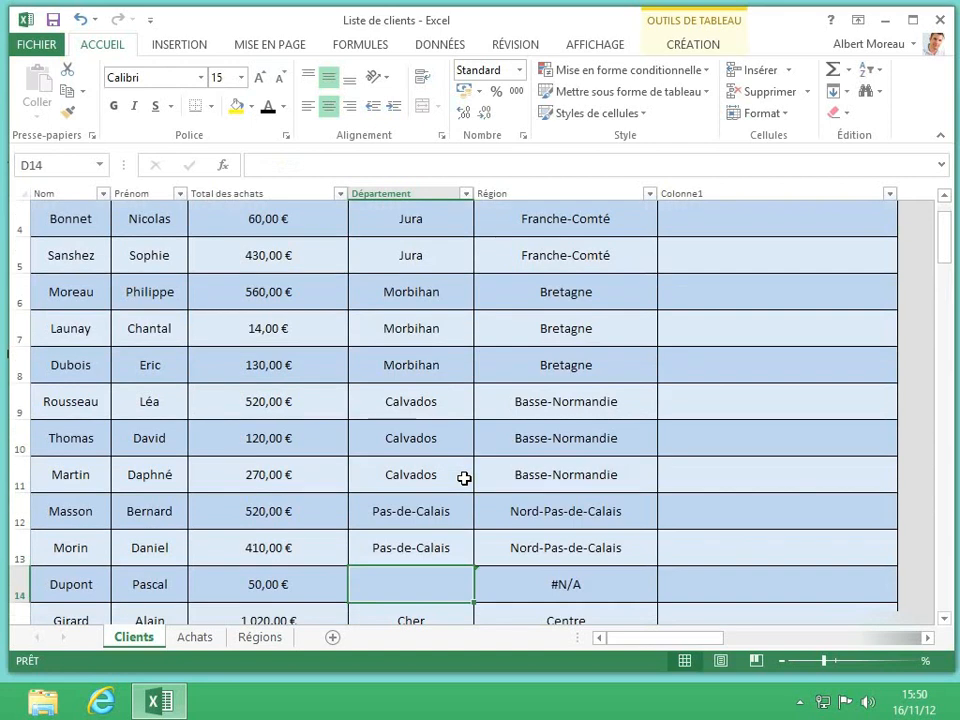
{"action": "type", "text": "Pas-de-Calais"}
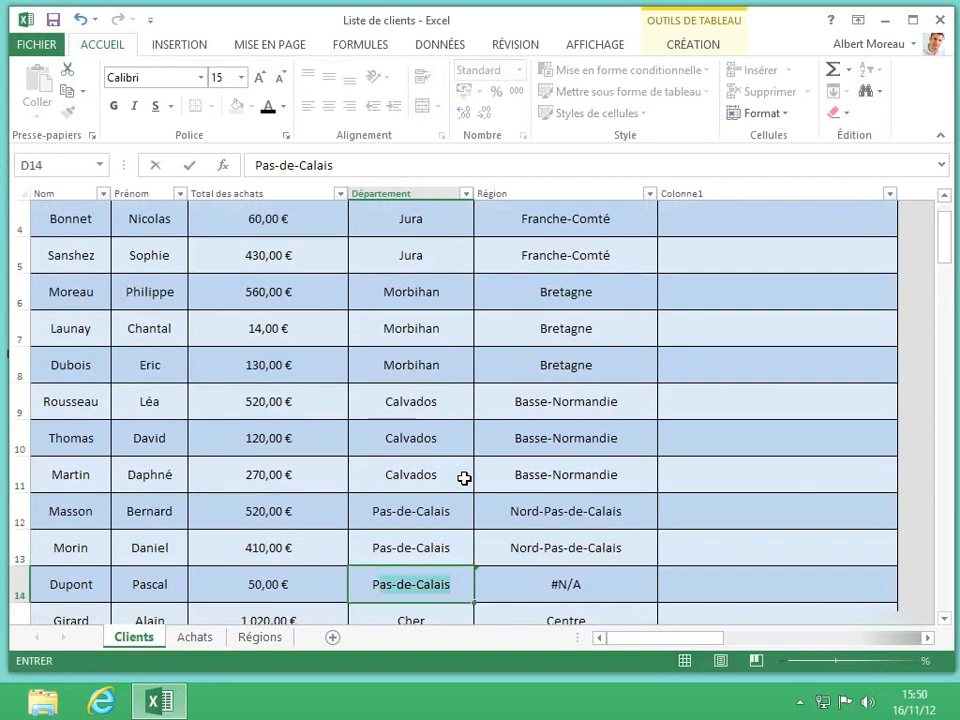
{"action": "key", "text": "Return"}
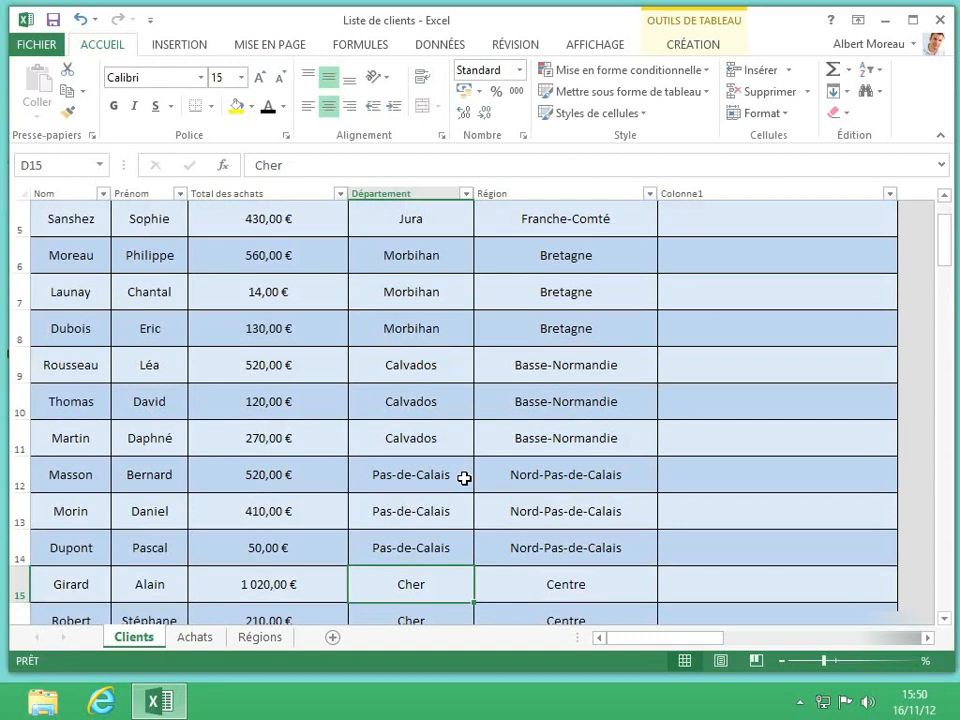
Fill the blank Département cell D21 with Var.
{"action": "key", "text": "Down"}
{"action": "key", "text": "Down"}
{"action": "key", "text": "Down"}
{"action": "key", "text": "Down"}
{"action": "key", "text": "Down"}
{"action": "key", "text": "Down"}
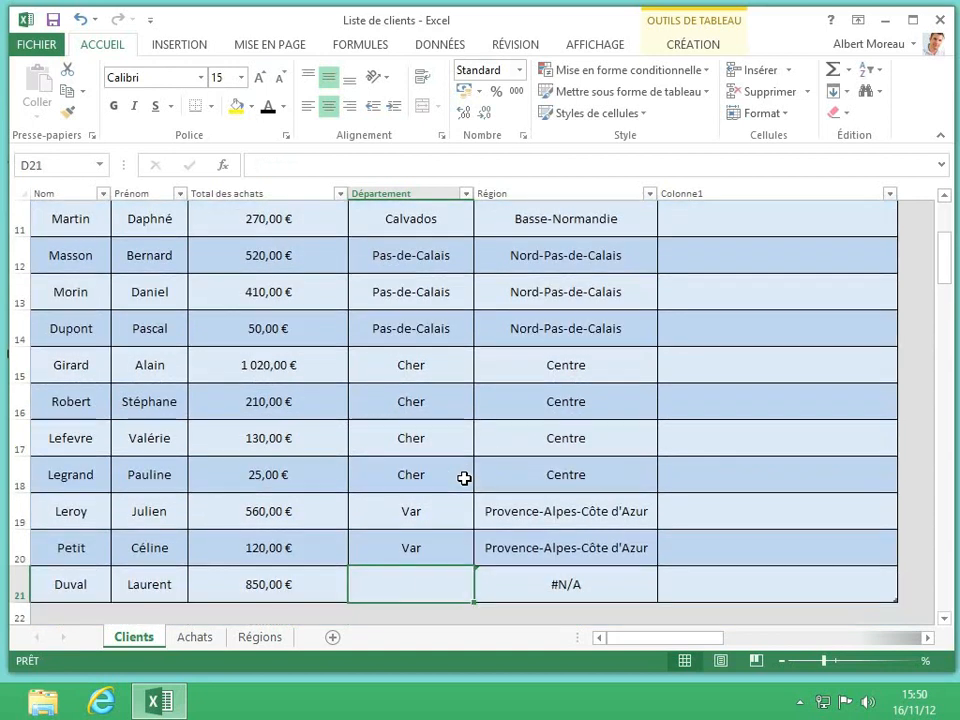
{"action": "type", "text": "Var"}
{"action": "key", "text": "Return"}
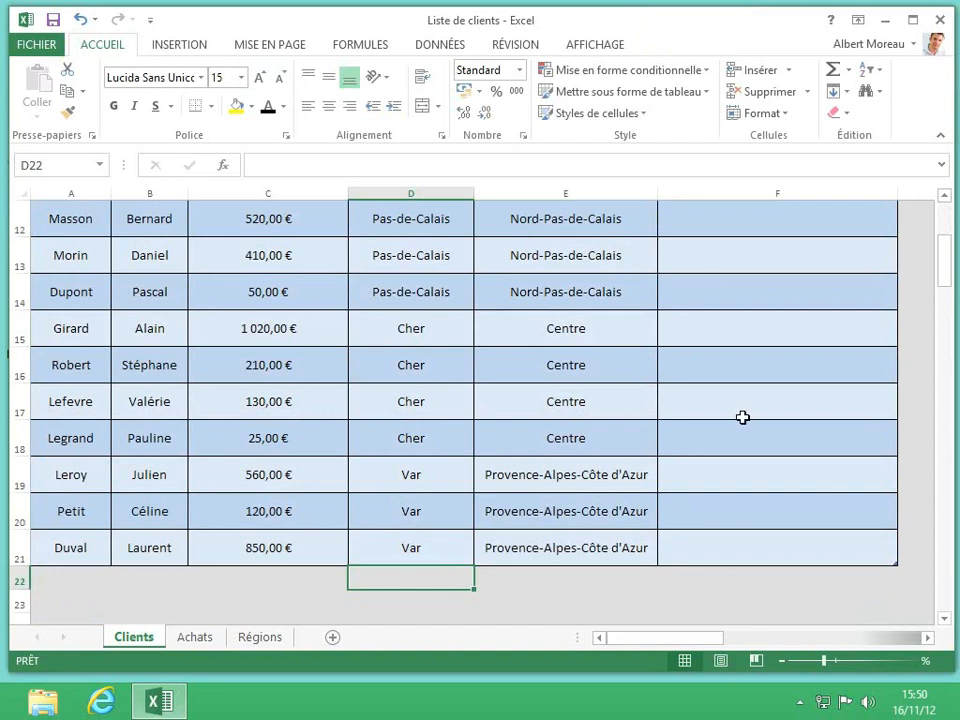
Enter the first client's initials, A.M., in cell F2 of the Colonne1 column.
{"action": "scroll", "coordinate": [741, 418], "scroll_direction": "up", "scroll_amount": 4}
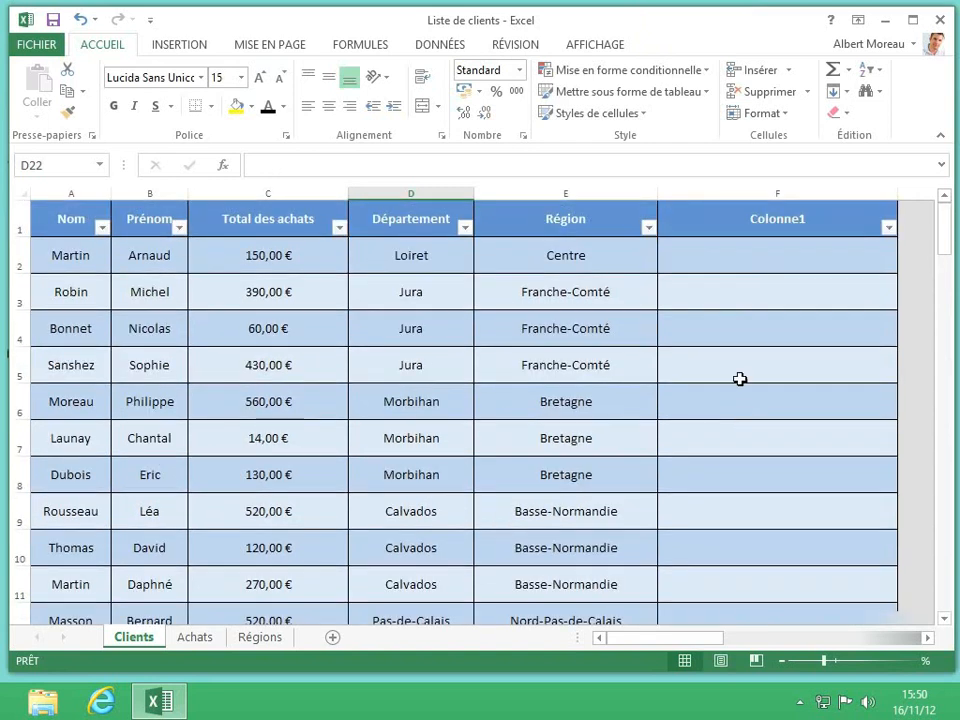
{"action": "left_click", "coordinate": [770, 262]}
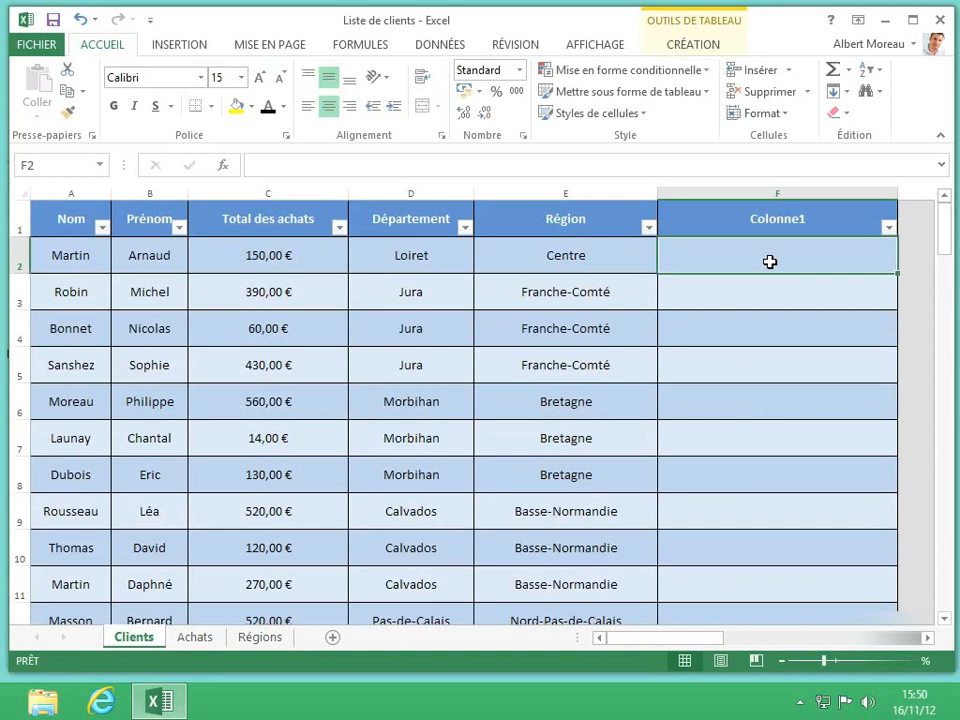
{"action": "type", "text": "A."}
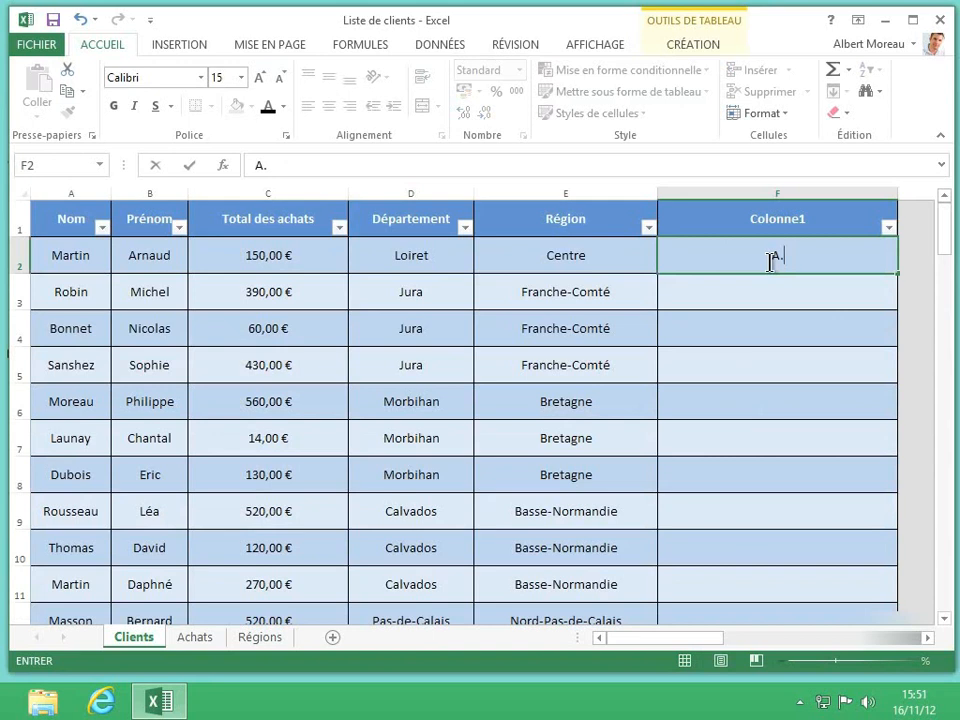
{"action": "type", "text": "M."}
{"action": "key", "text": "Return"}
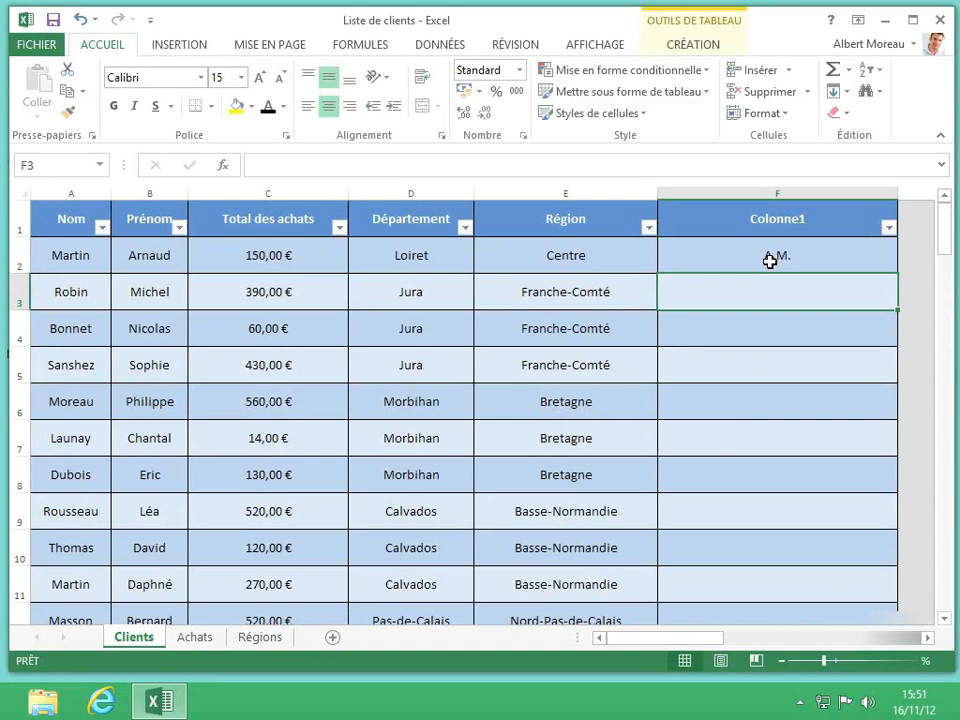
Enter the initials M.R. in F3, start N.B. in F4 and accept the suggested initials for the rest of Colonne1.
{"action": "type", "text": "M.R"}
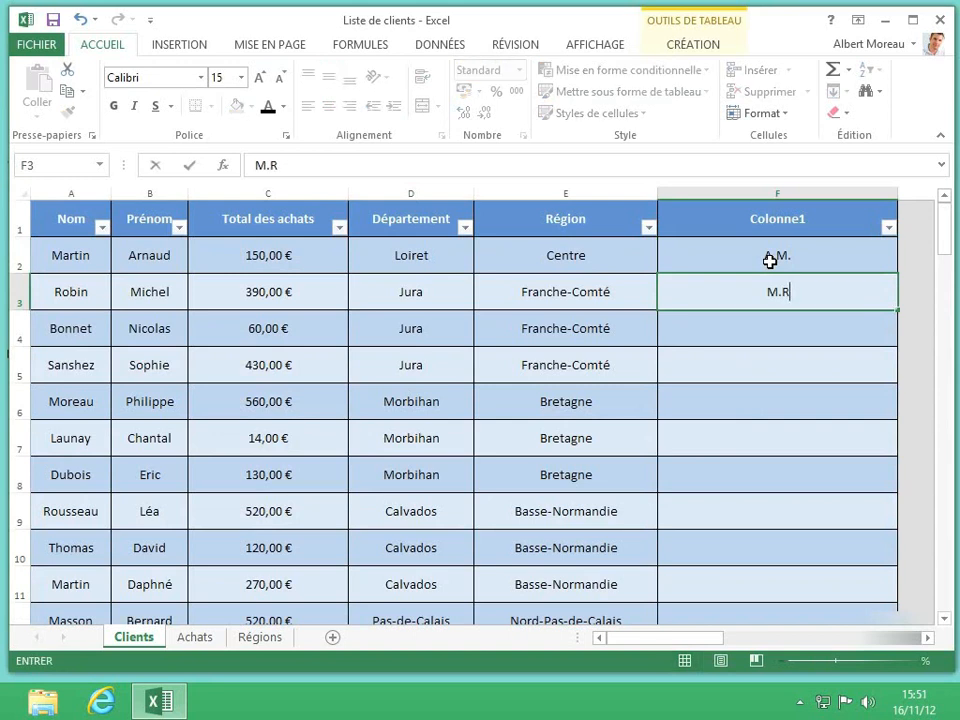
{"action": "type", "text": "."}
{"action": "key", "text": "Return"}
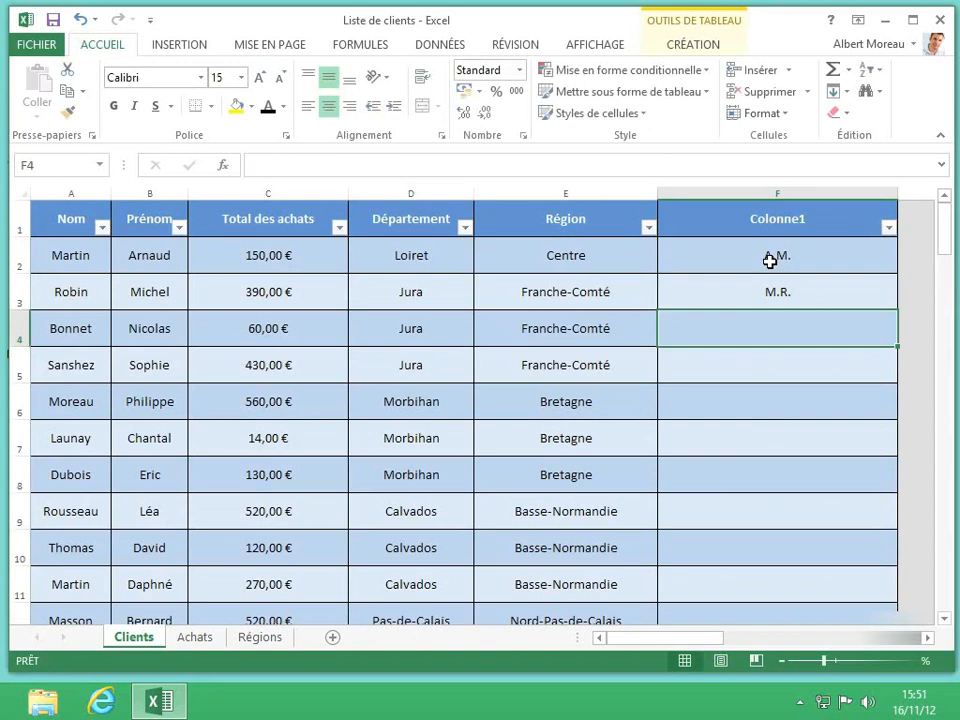
{"action": "type", "text": "N.B."}
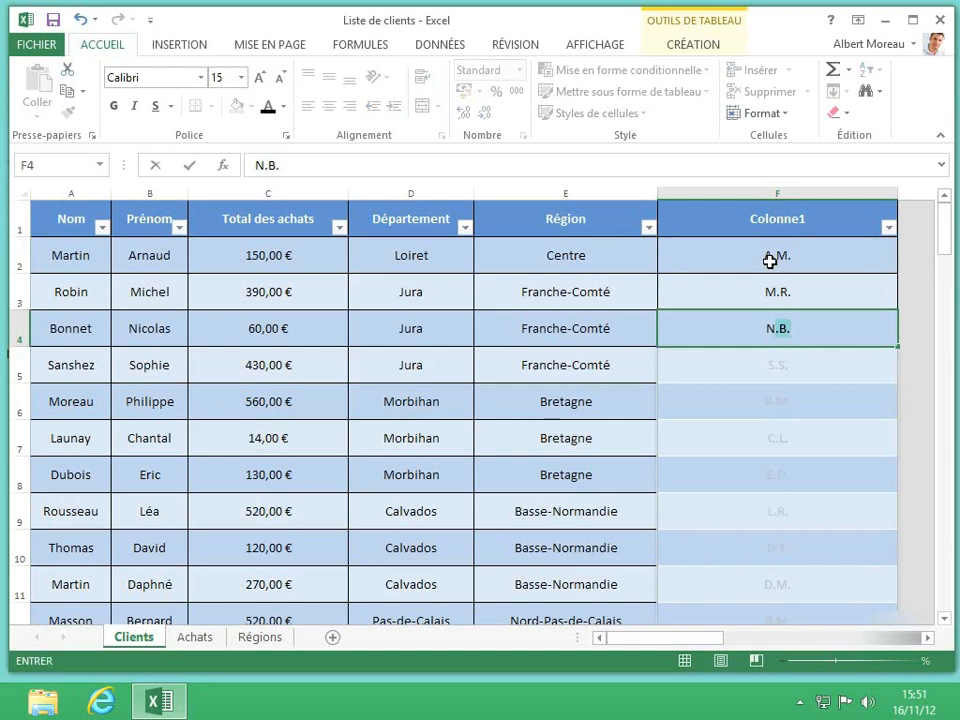
{"action": "left_click", "coordinate": [825, 403]}
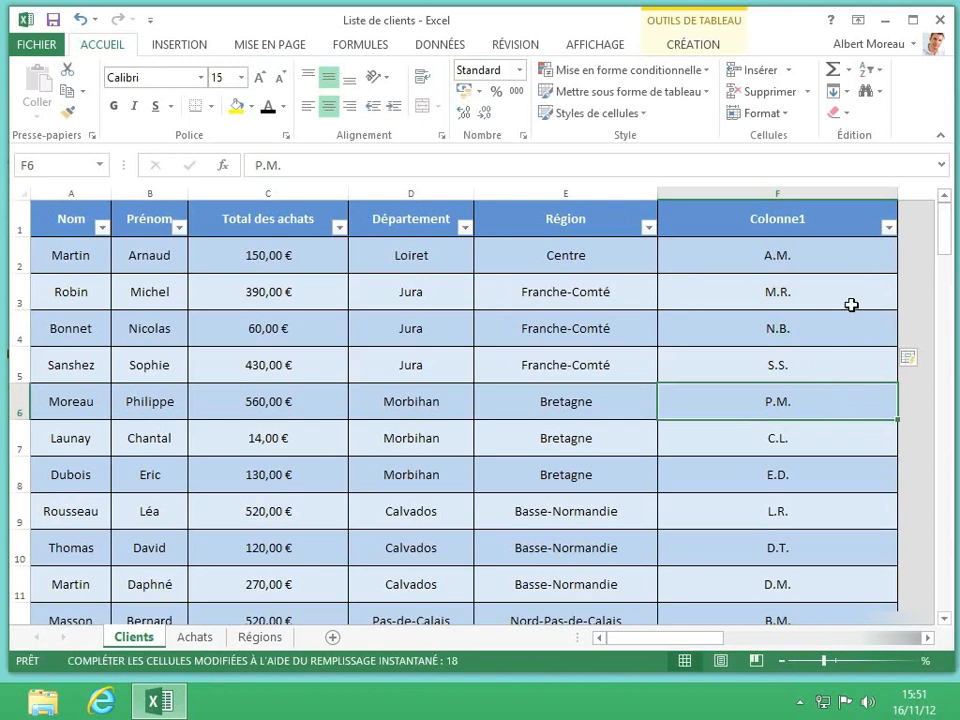
Clear the entries of column F and enter the first client's first and last name followed by "dans le Loiret" in F2.
{"action": "left_click", "coordinate": [810, 189]}
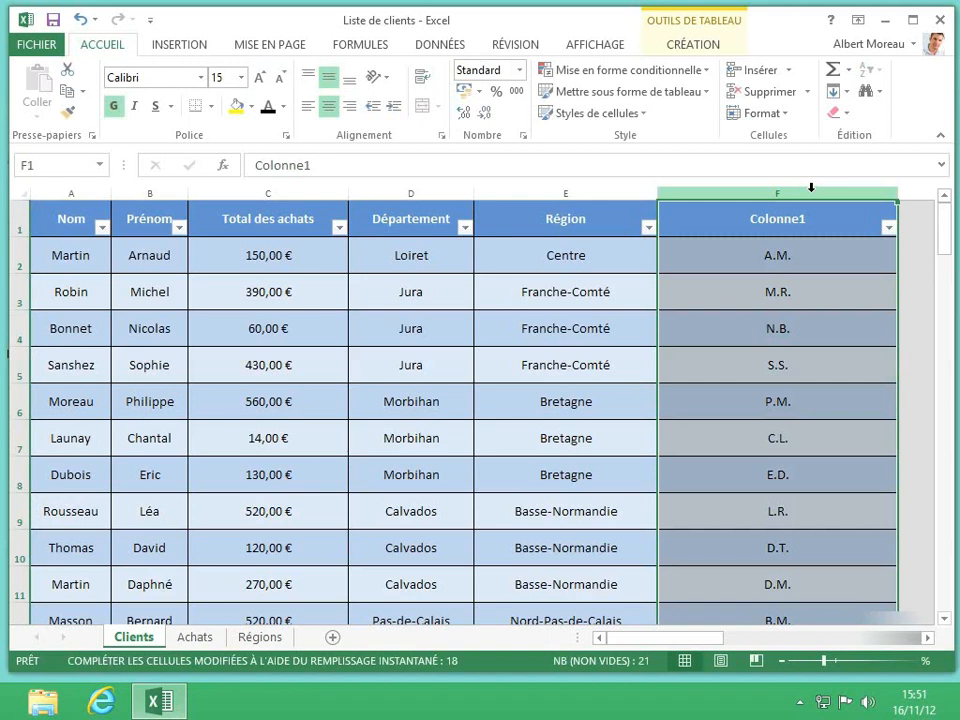
{"action": "key", "text": "Delete"}
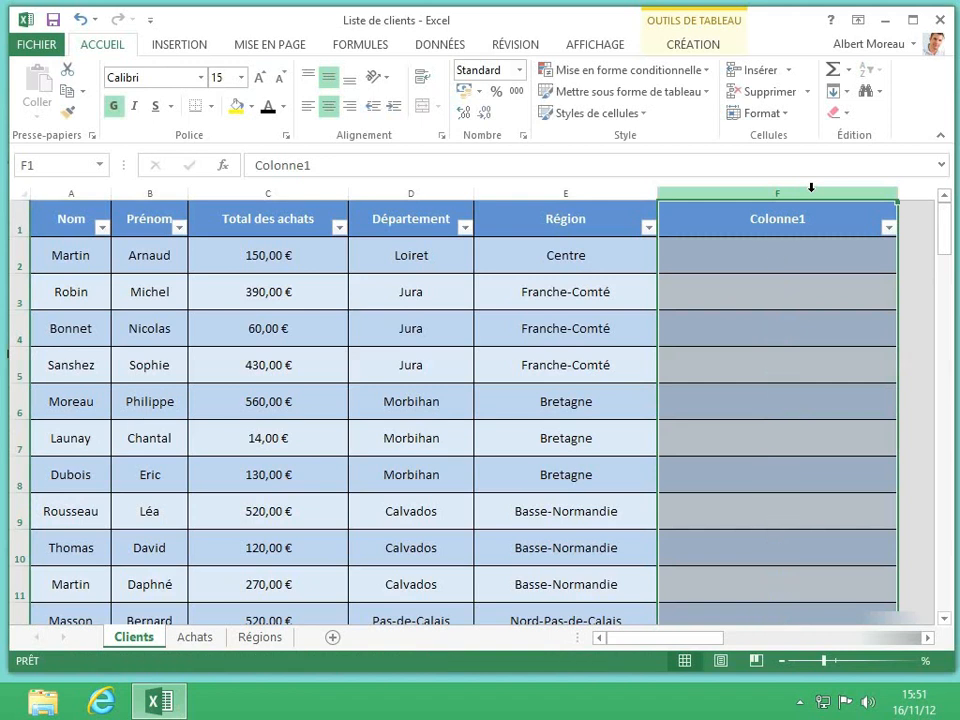
{"action": "left_click", "coordinate": [737, 264]}
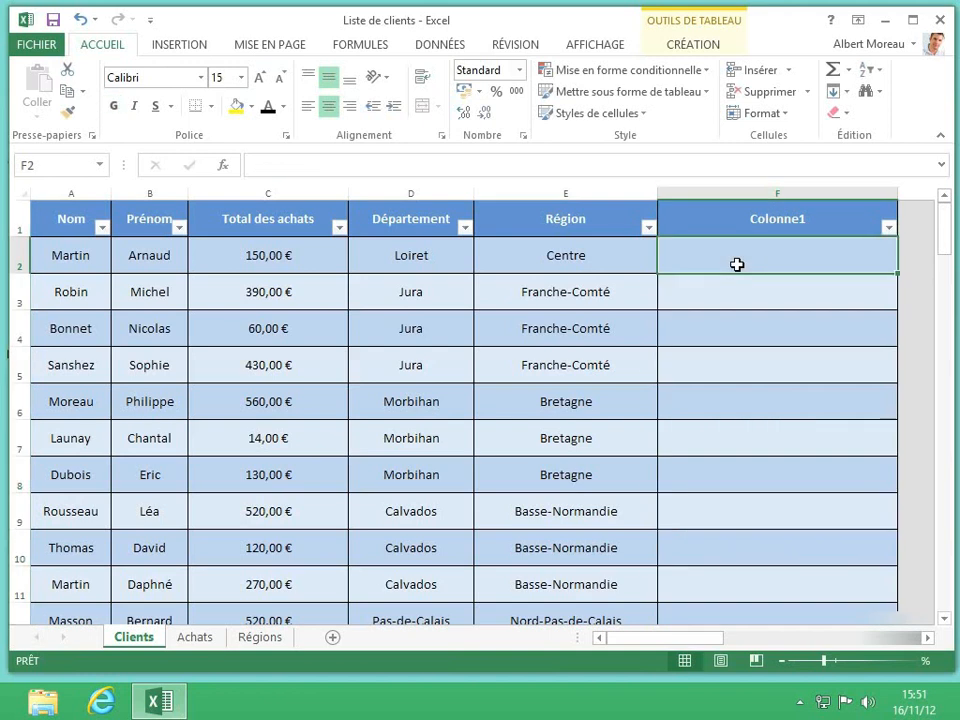
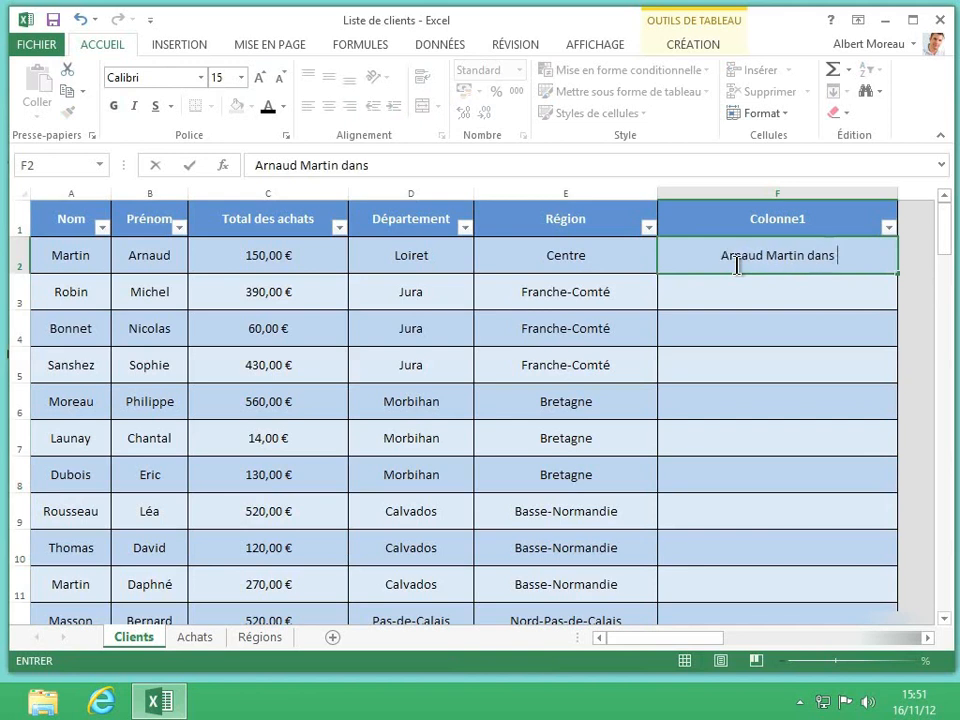
{"action": "type", "text": "le Loiret"}
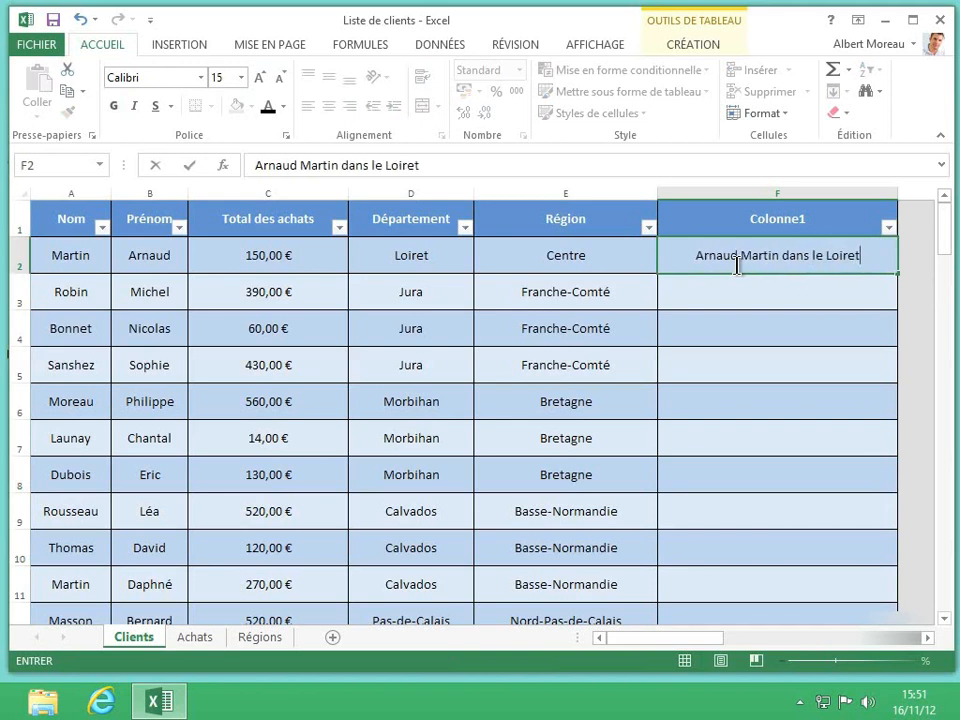
{"action": "key", "text": "Return"}
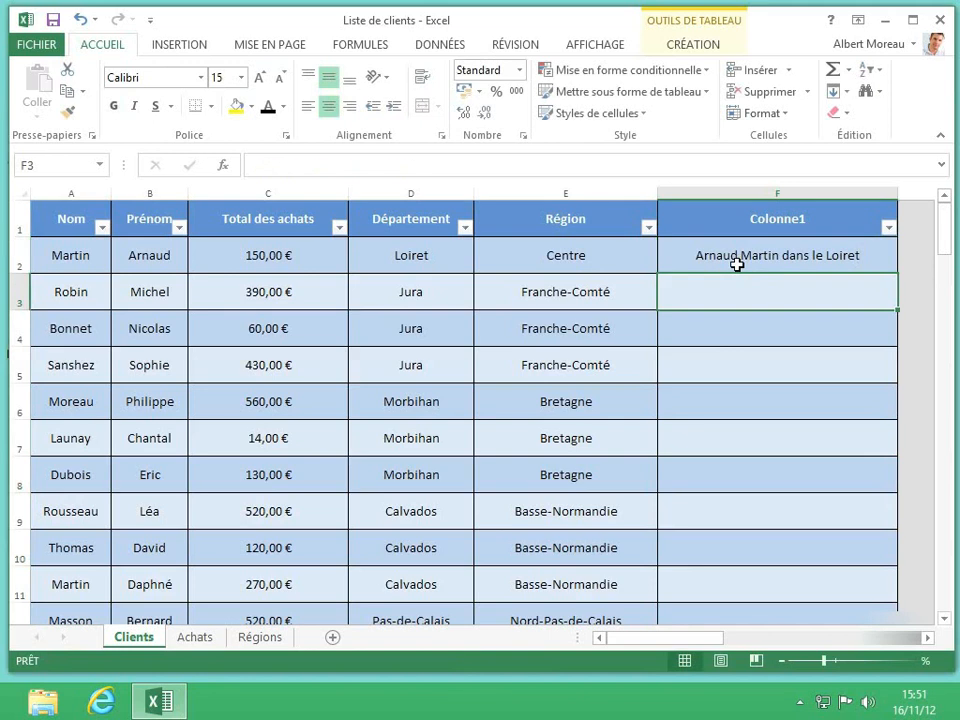
Complete the rest of Colonne1 with Flash Fill (Remplissage instantané), using the text in F2 as the pattern.
{"action": "left_click", "coordinate": [737, 263]}
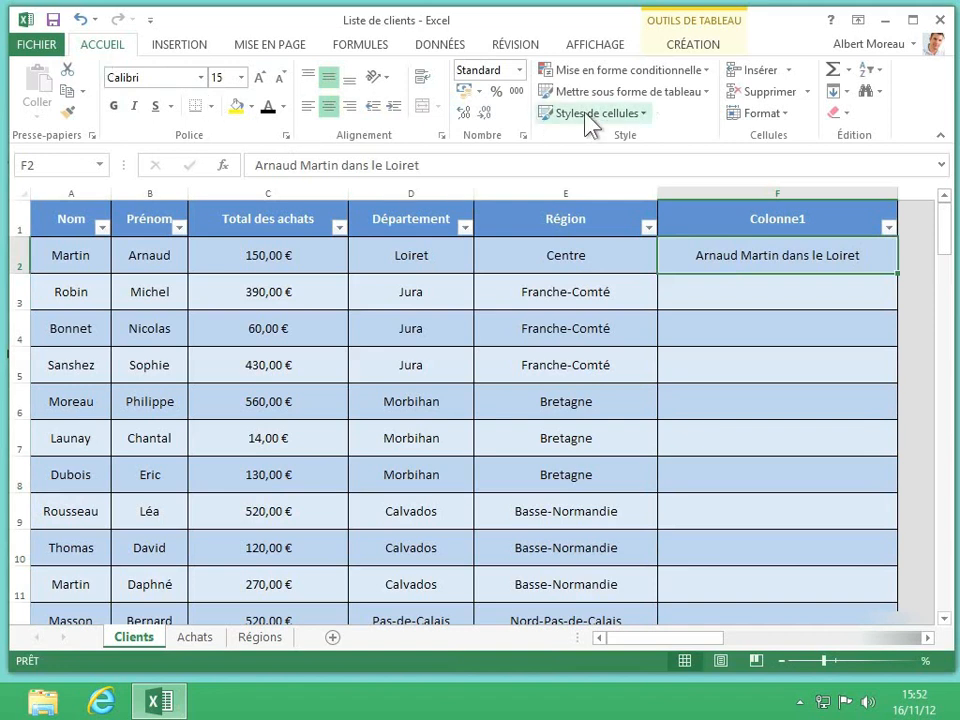
{"action": "left_click", "coordinate": [846, 93]}
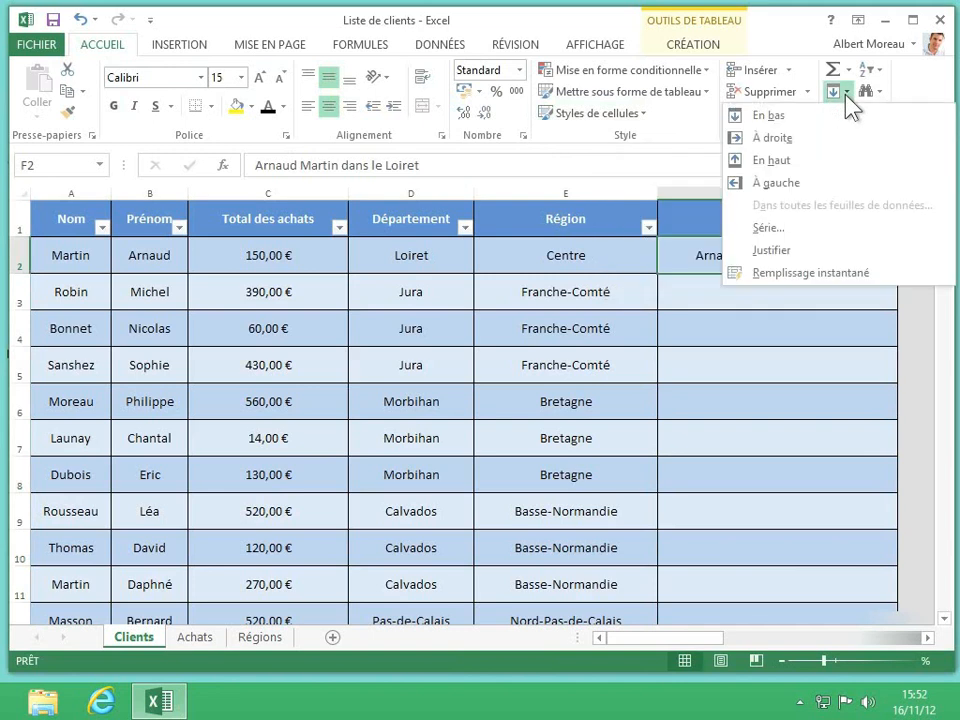
{"action": "left_click", "coordinate": [823, 272]}
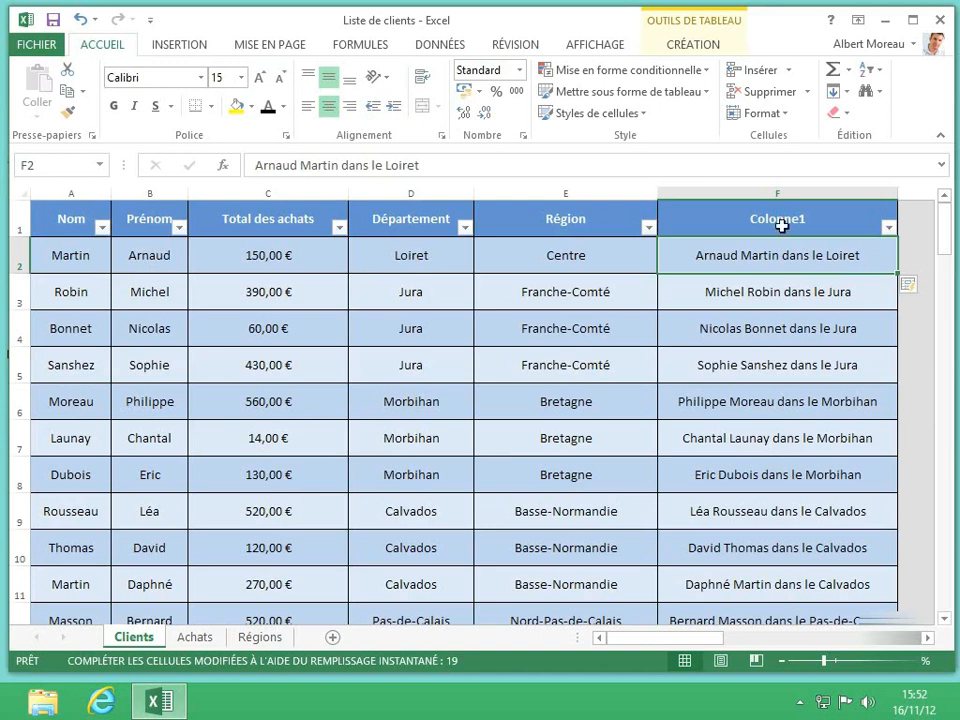
Clear the entries of Colonne1 and enter the calculated-column formula =[@[Total des achats]]*1,196 in F2.
{"action": "left_click", "coordinate": [796, 191]}
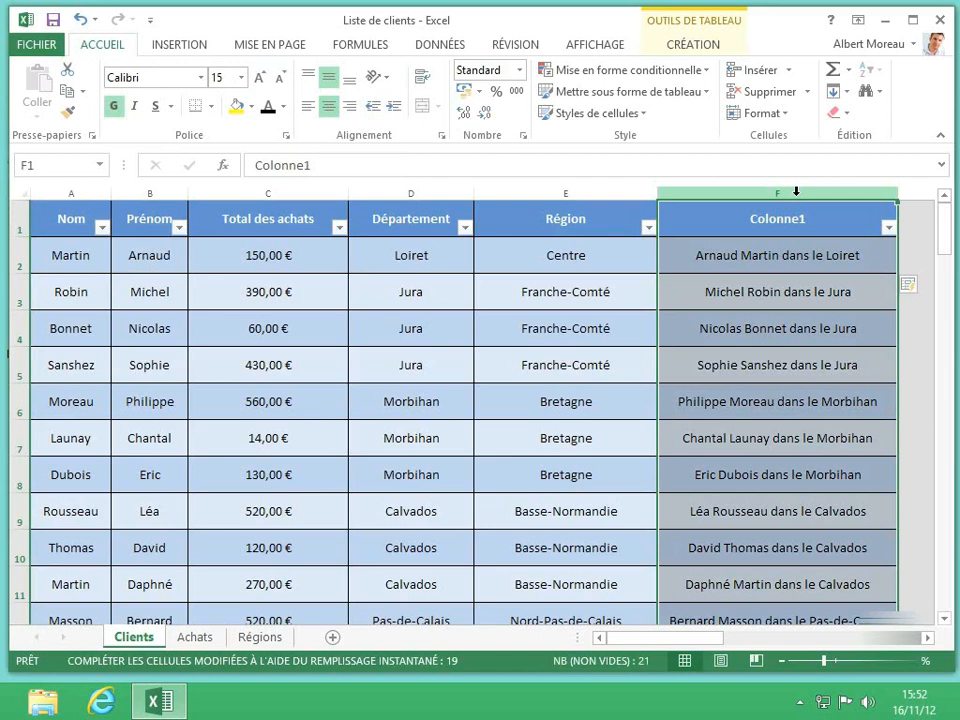
{"action": "key", "text": "Delete"}
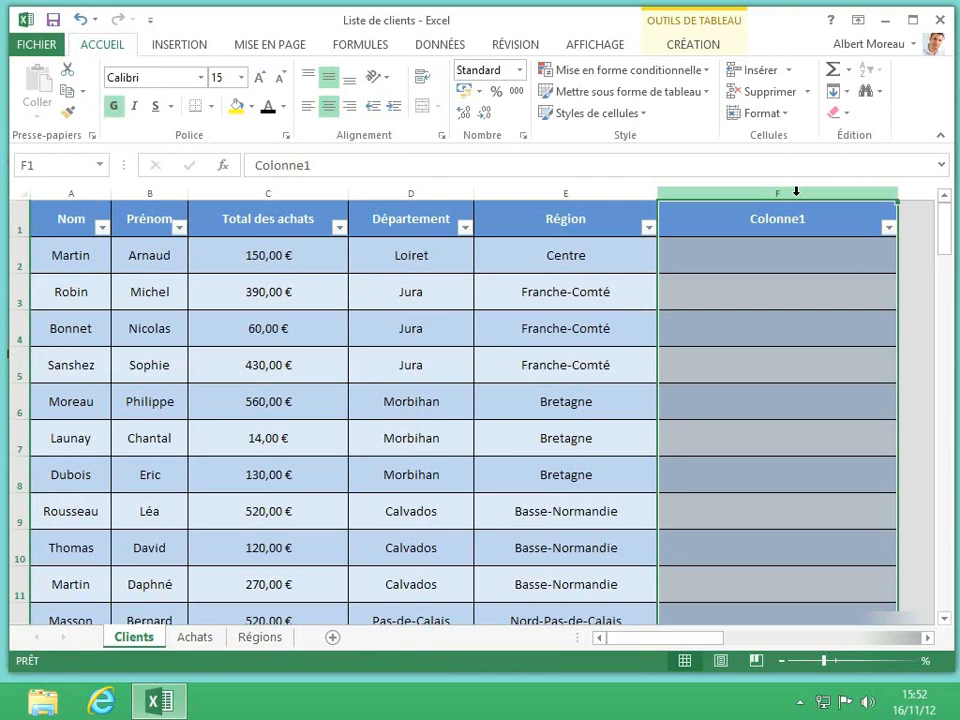
{"action": "left_click", "coordinate": [823, 251]}
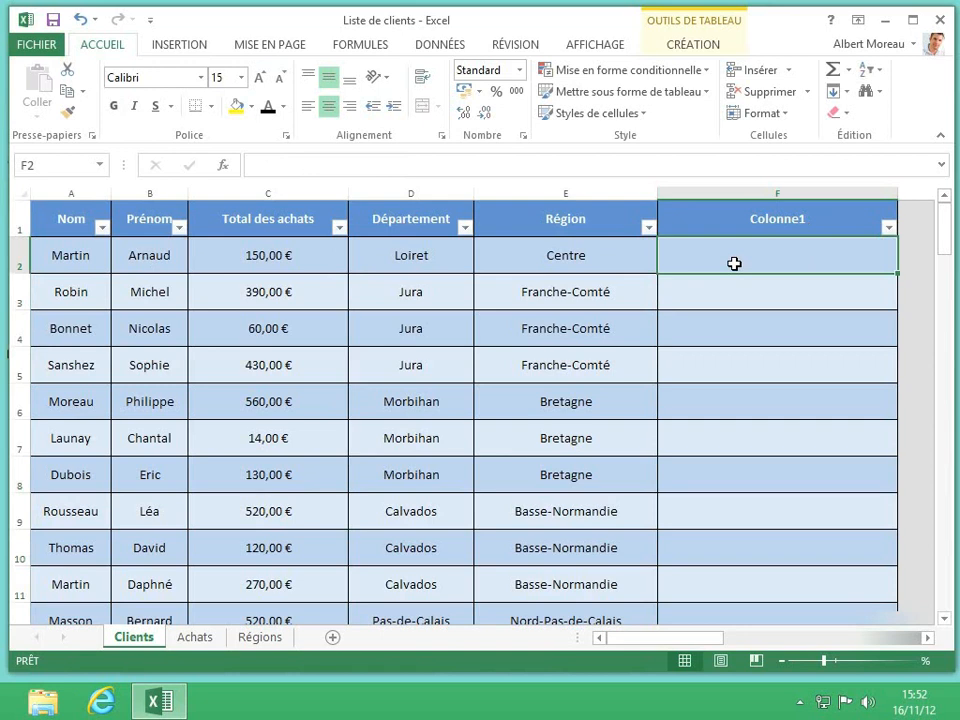
{"action": "type", "text": "="}
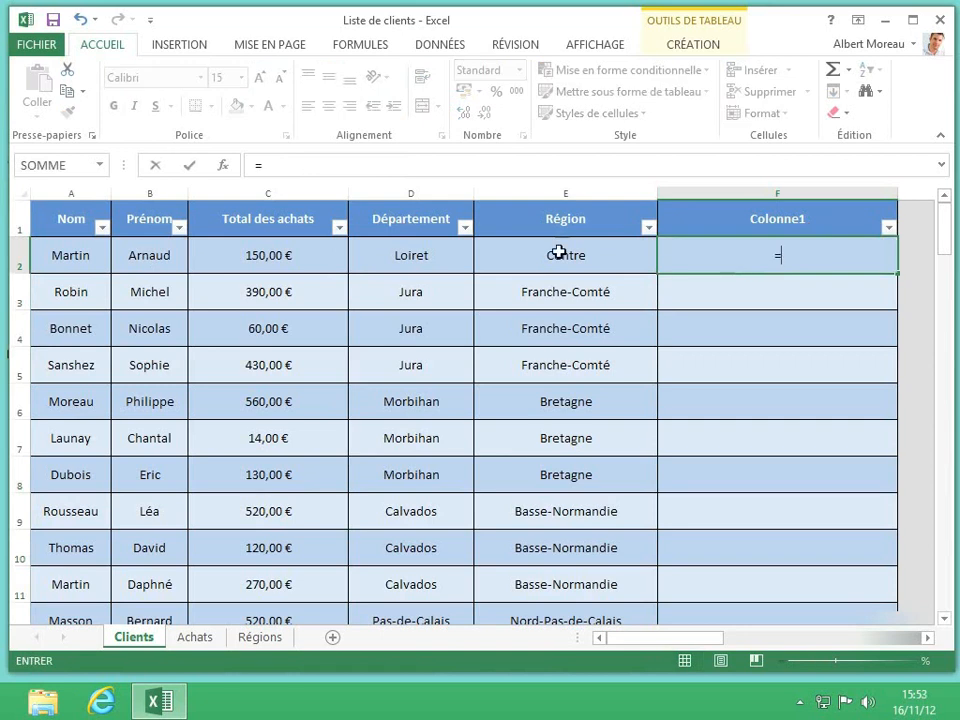
{"action": "left_click", "coordinate": [308, 251]}
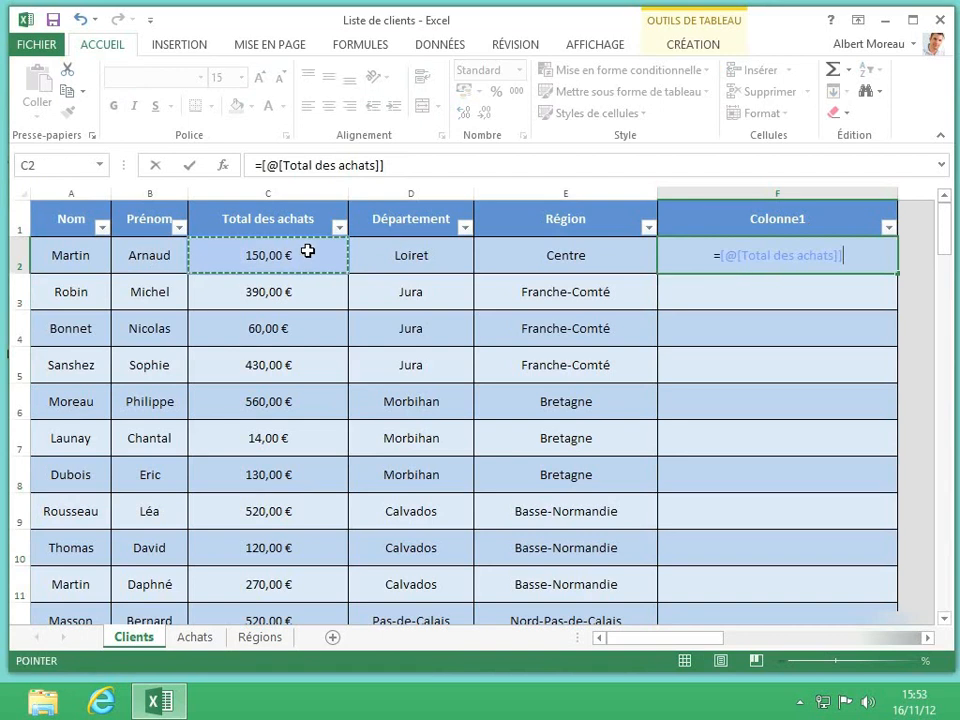
{"action": "type", "text": "*"}
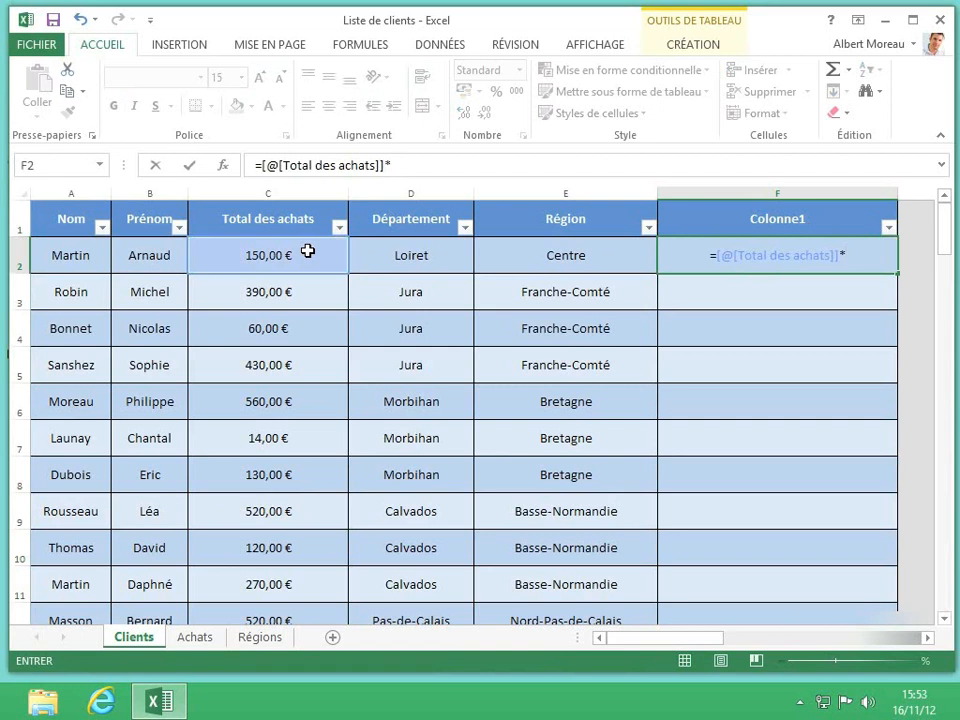
{"action": "type", "text": "1,1"}
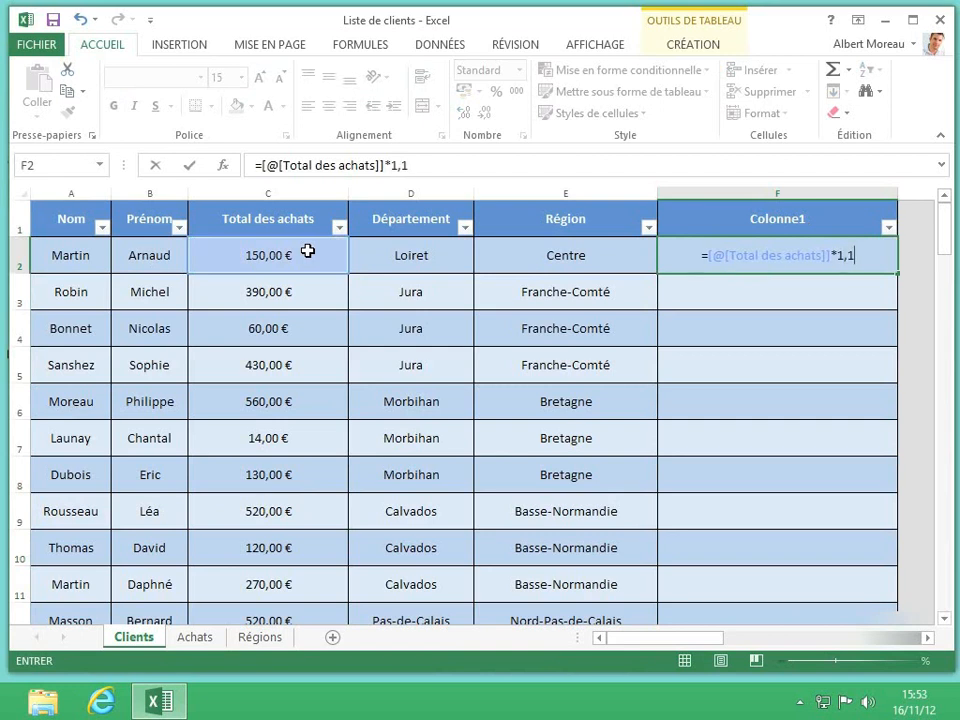
{"action": "type", "text": "96"}
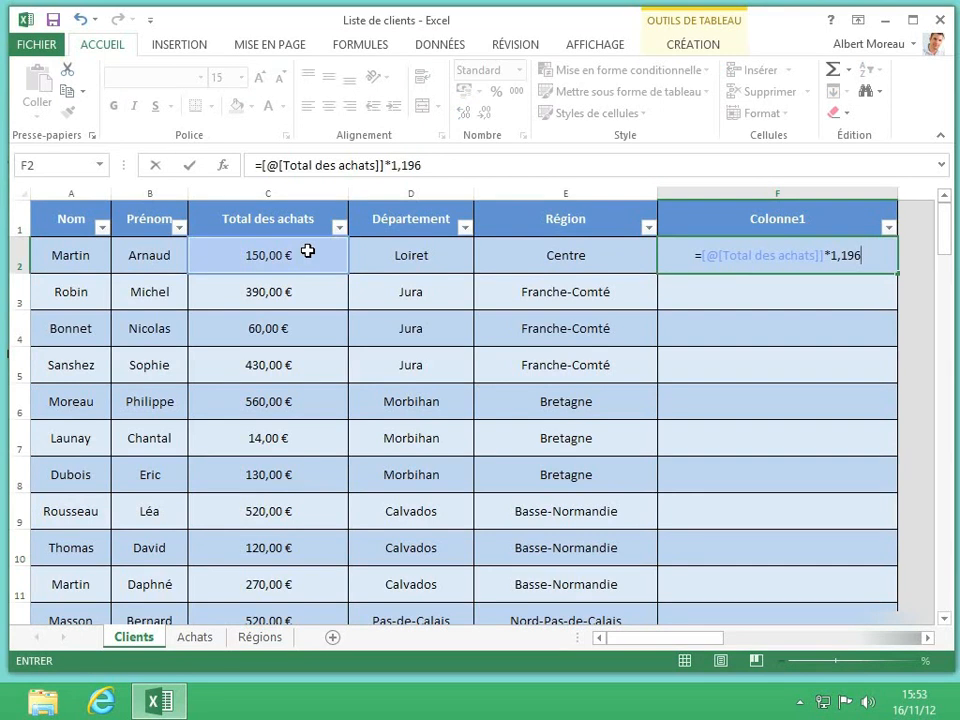
{"action": "key", "text": "Return"}
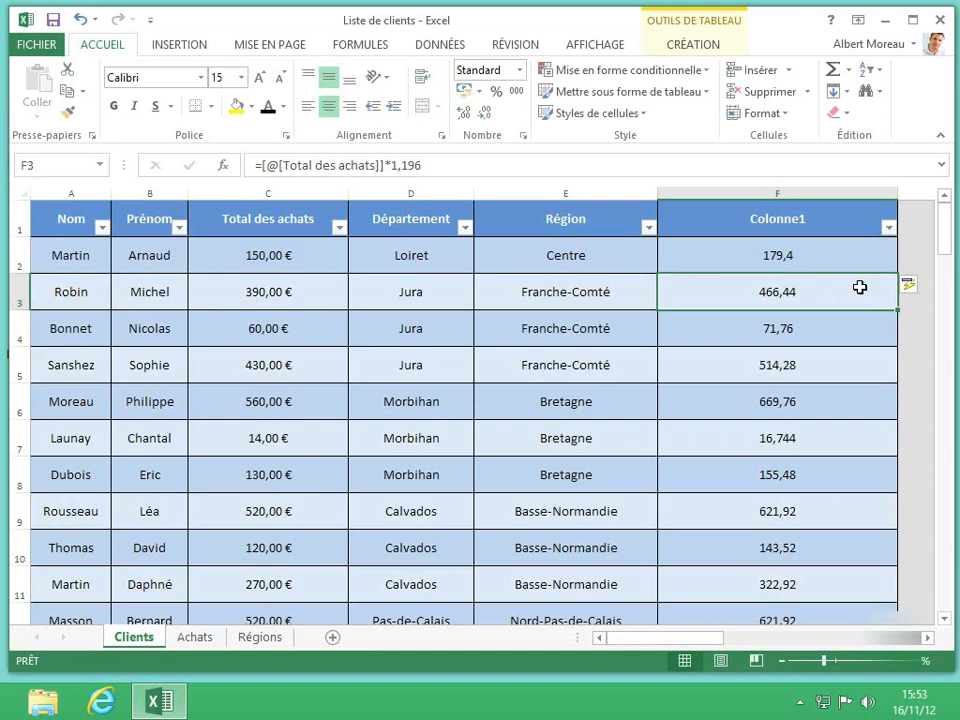
{"action": "left_click", "coordinate": [925, 294]}
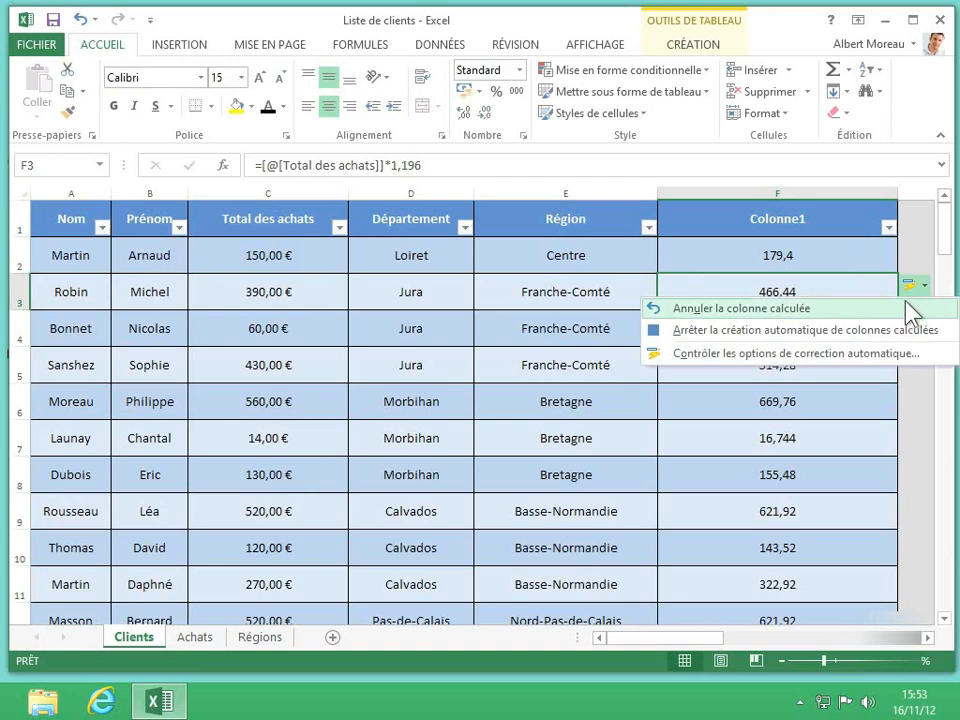
{"action": "left_click", "coordinate": [921, 288]}
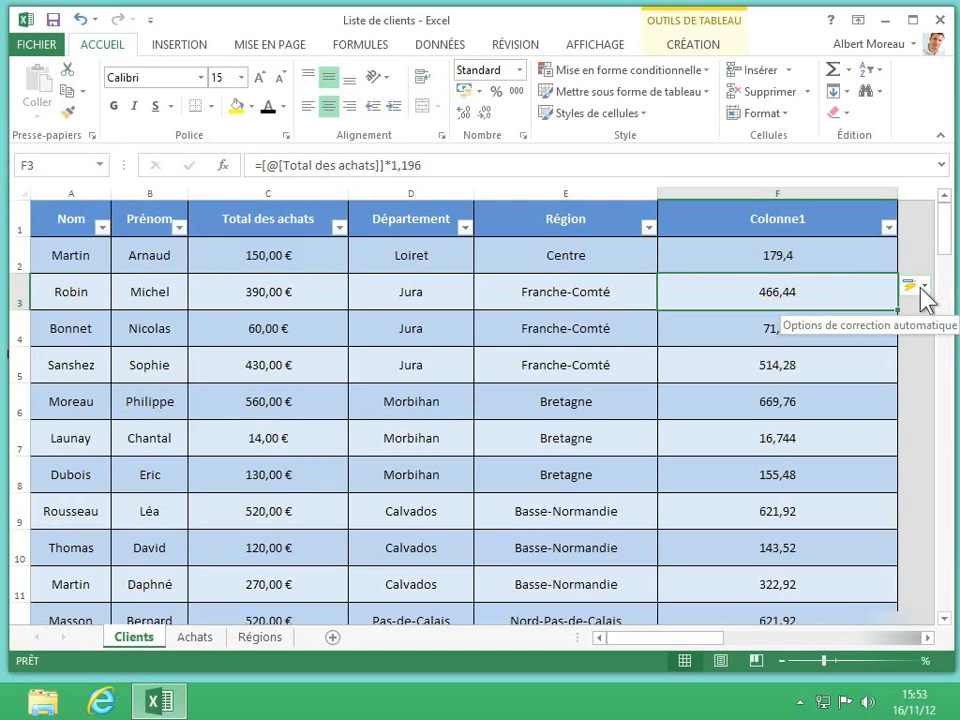
Clear the entries of Colonne1 and enter the first client's homotic.fr e-mail address in F2, in the form last name, period, first name.
{"action": "left_click", "coordinate": [833, 192]}
{"action": "key", "text": "Delete"}
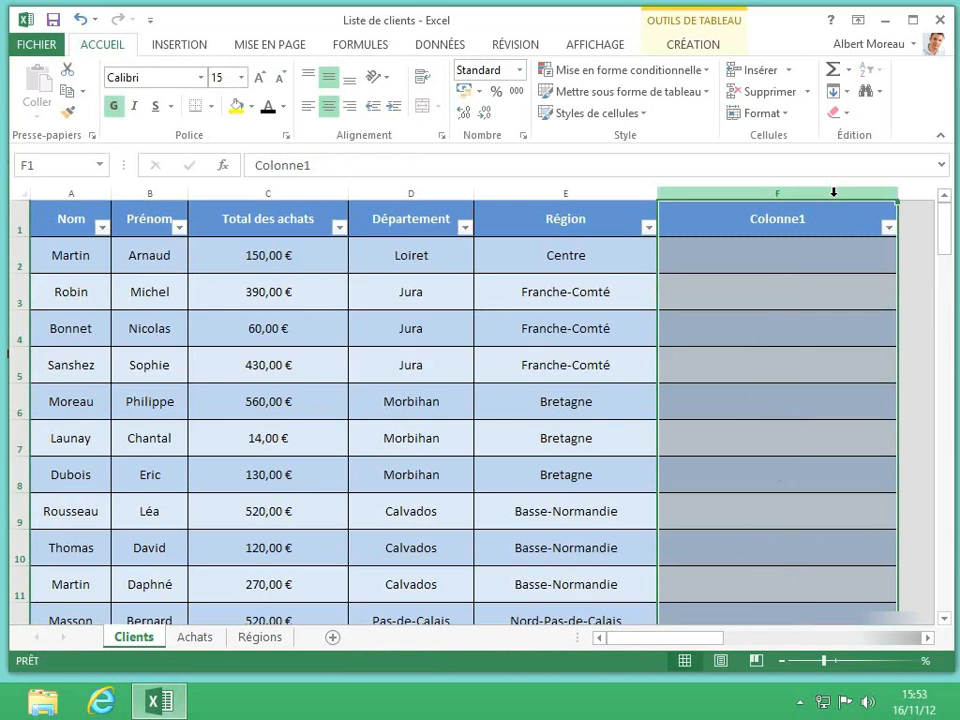
{"action": "left_click", "coordinate": [721, 262]}
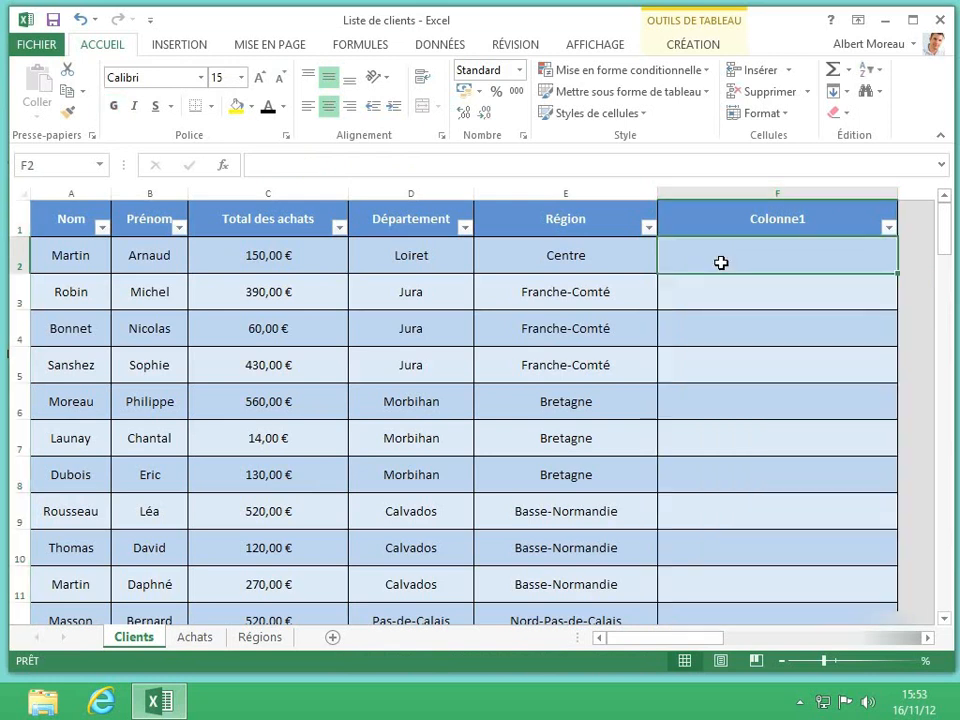
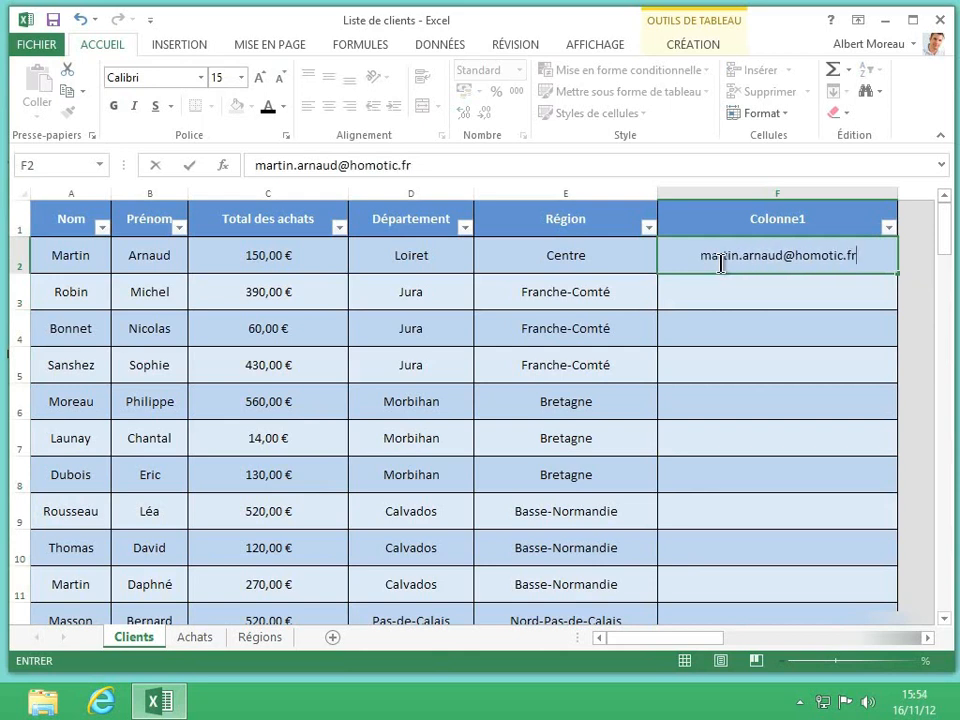
{"action": "key", "text": "Return"}
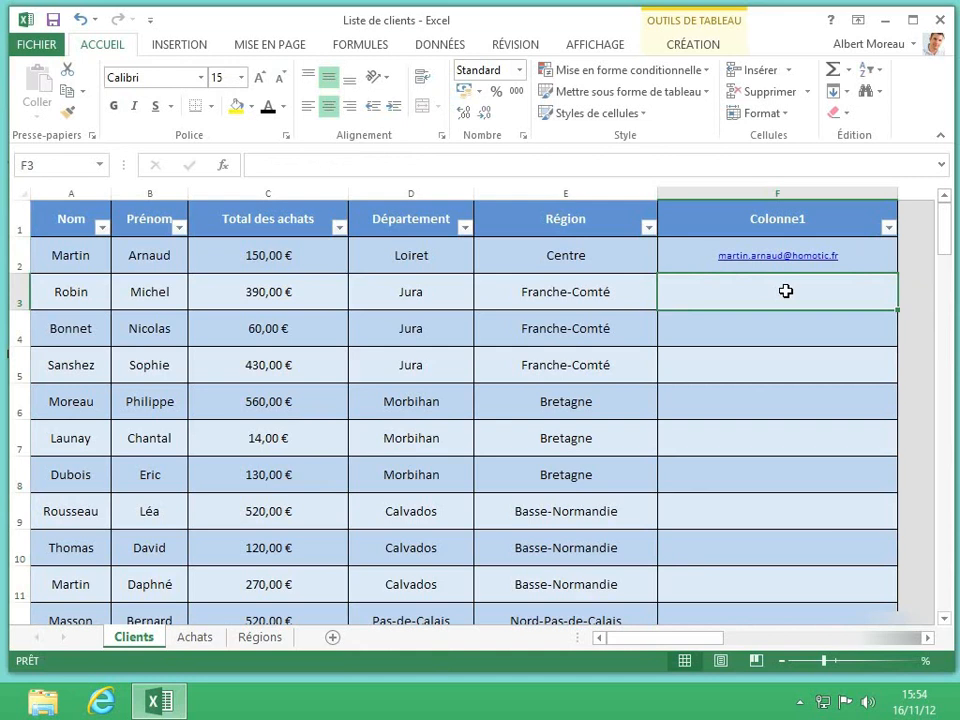
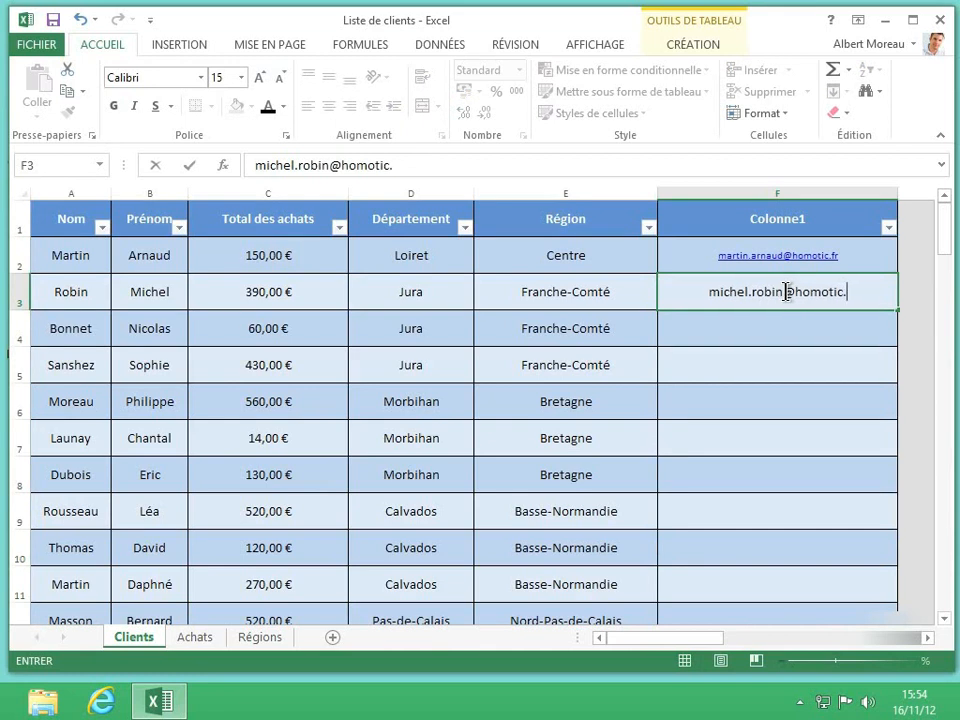
Enter the second client's homotic.fr e-mail address, first name first, in F3, start the third client's in F4 and accept the suggested addresses for Colonne1.
{"action": "key", "text": "Return"}
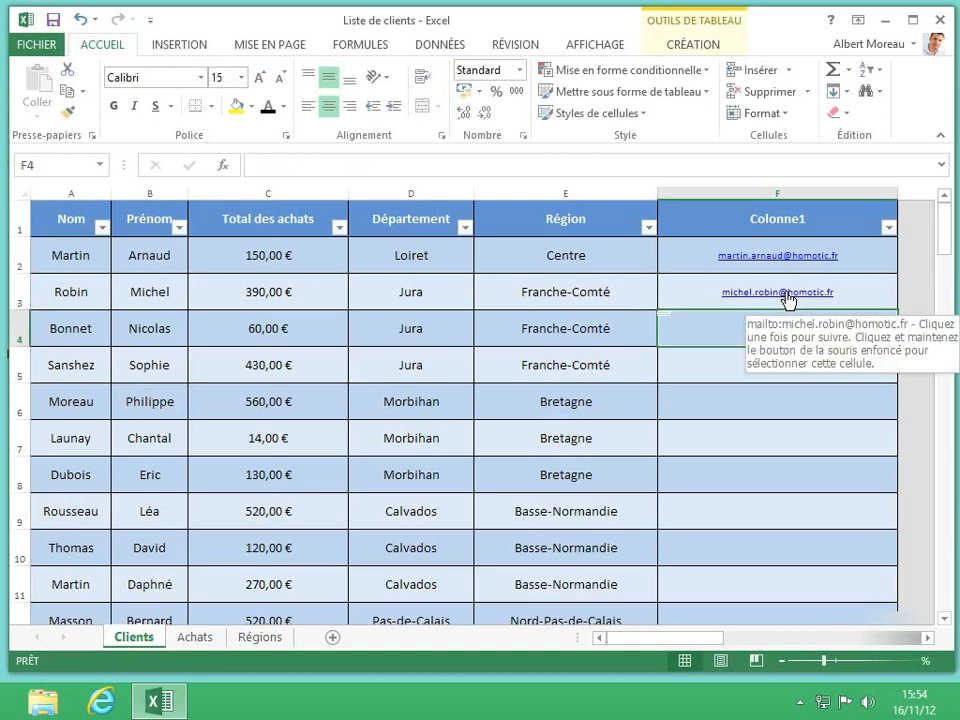
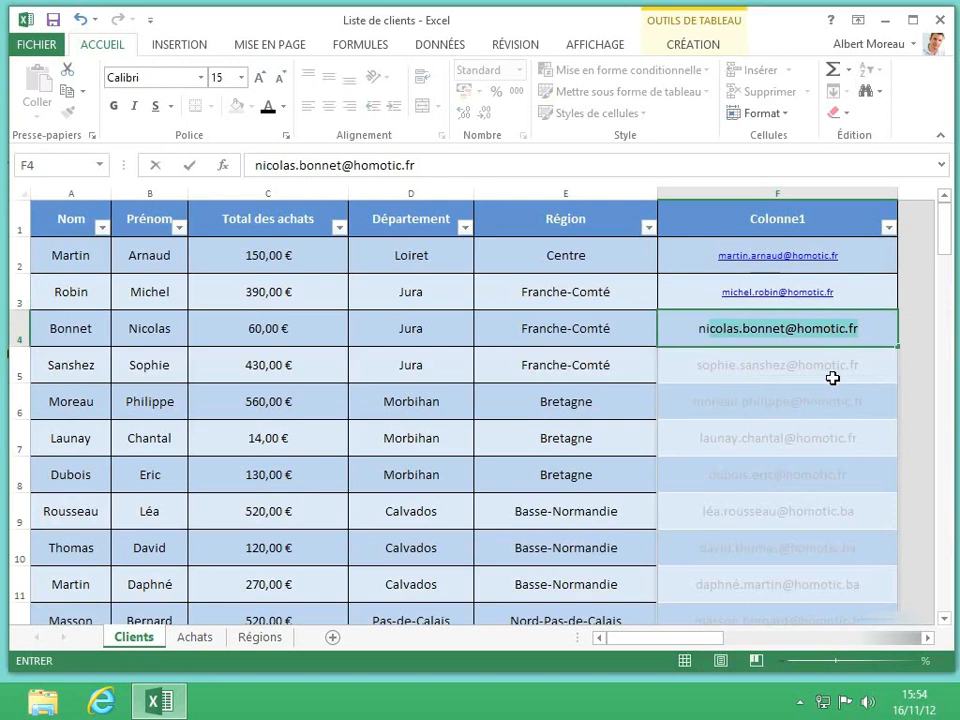
{"action": "key", "text": "Return"}
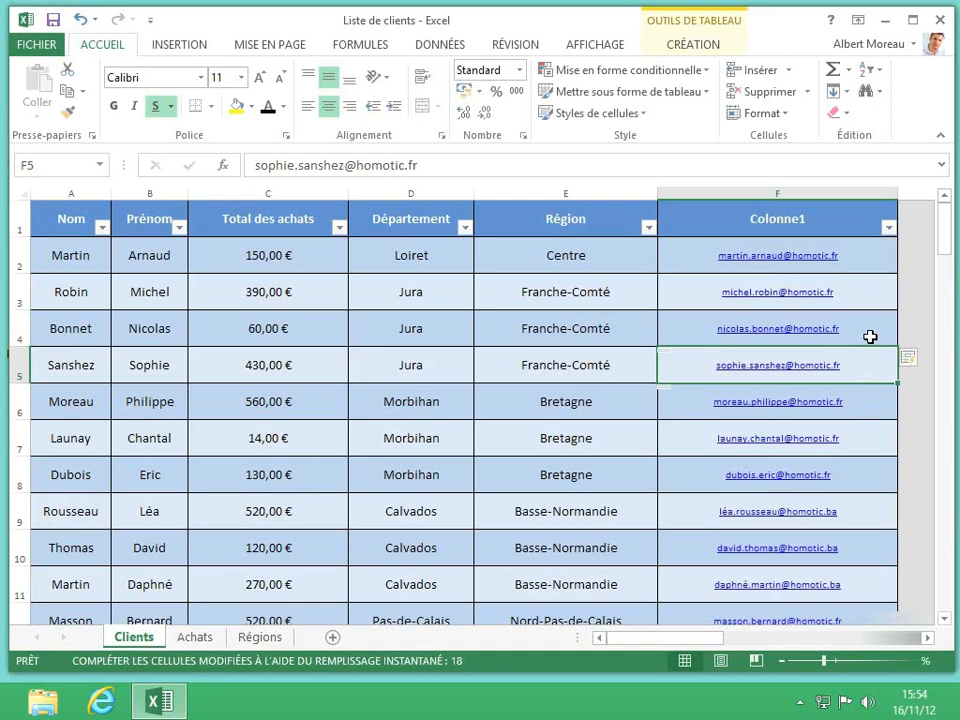
{"action": "scroll", "coordinate": [870, 337], "scroll_direction": "down", "scroll_amount": 4}
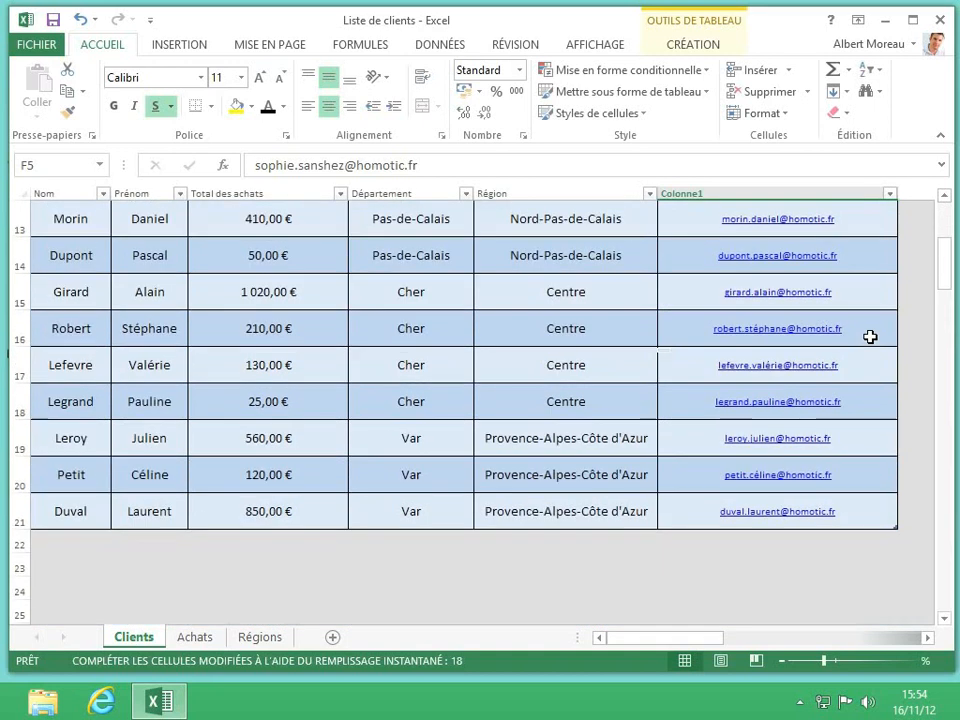